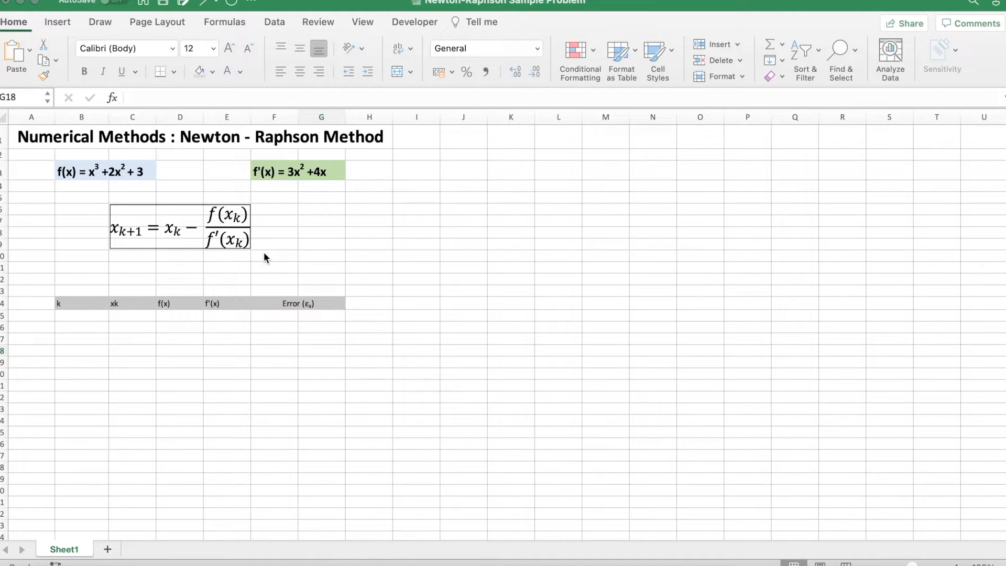
Enter 1 as the first iteration number in B15 and 1 as the initial xk guess in C15
click(95, 317)
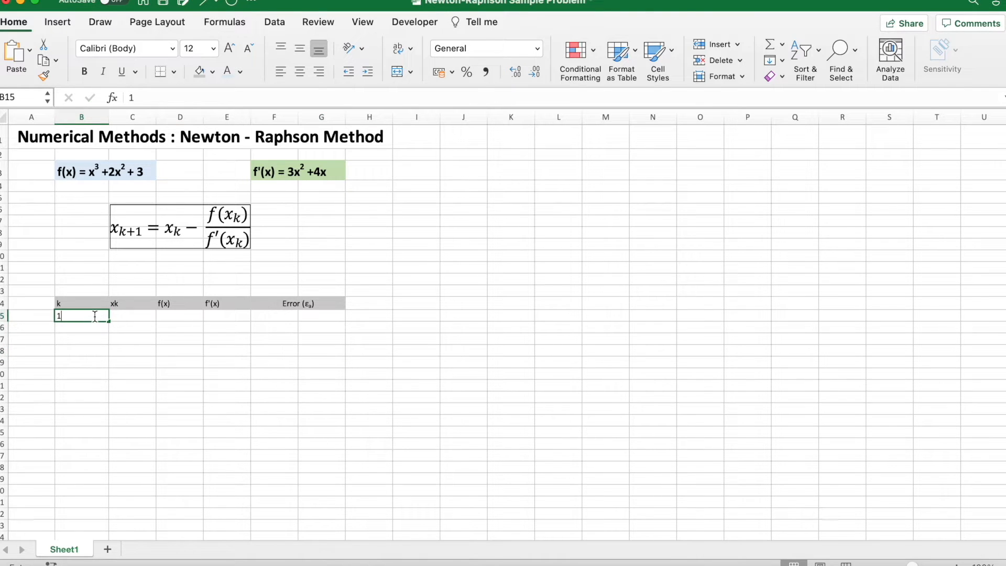
text(1)
click(135, 316)
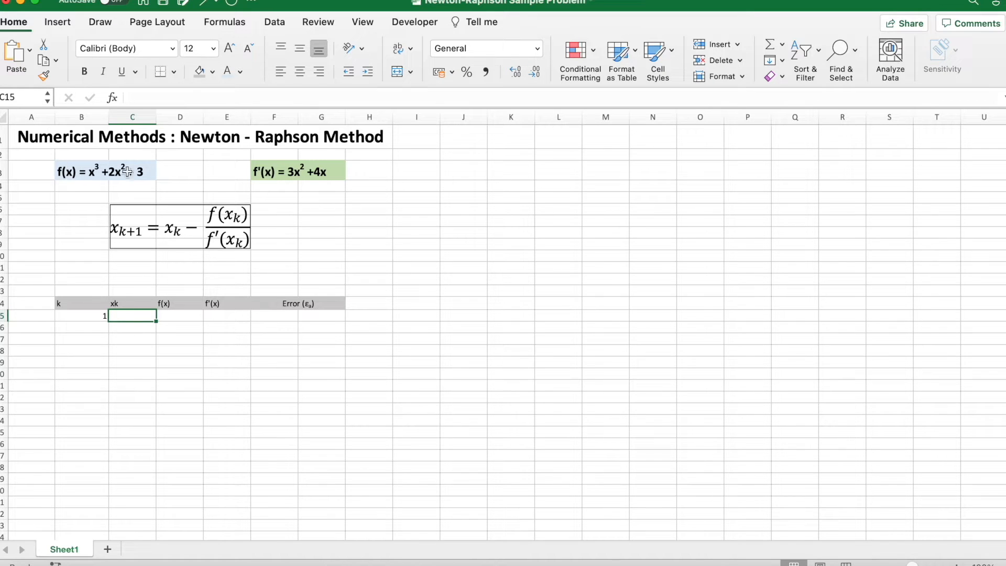
text(1)
key(Return)
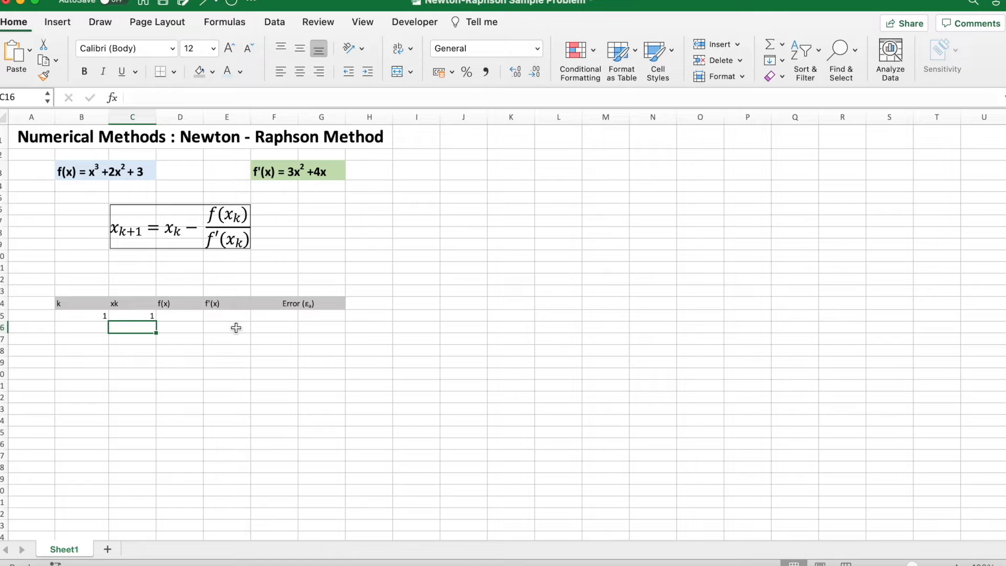
Enter the f(x) formula =(C15)^3+2*(C15)^2+3 in D15
click(166, 315)
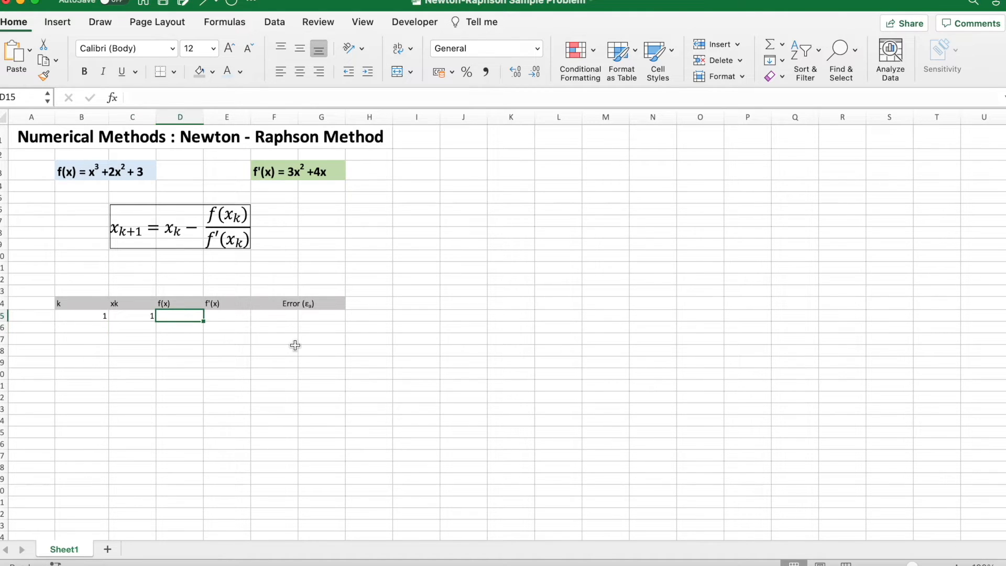
text(=)
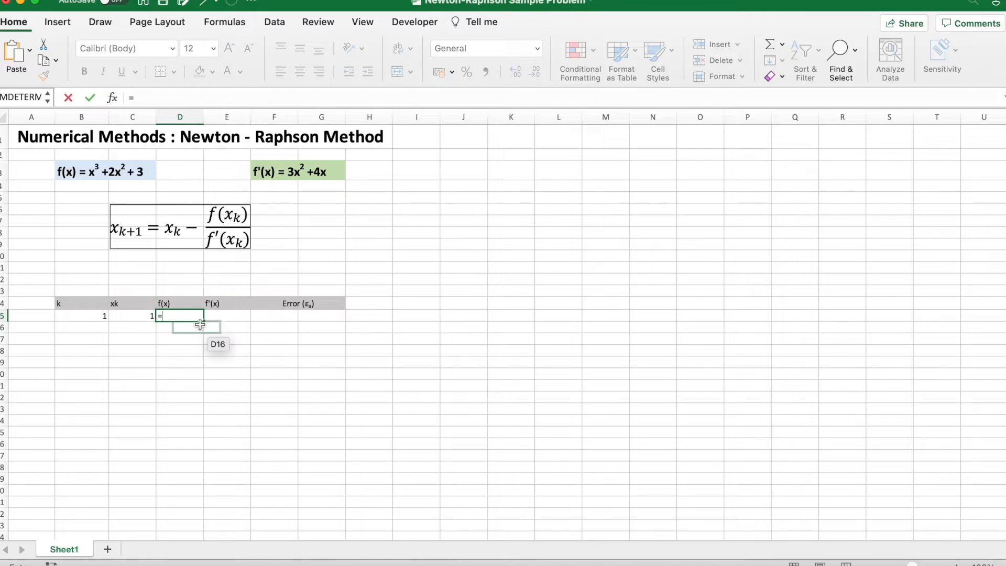
text(()
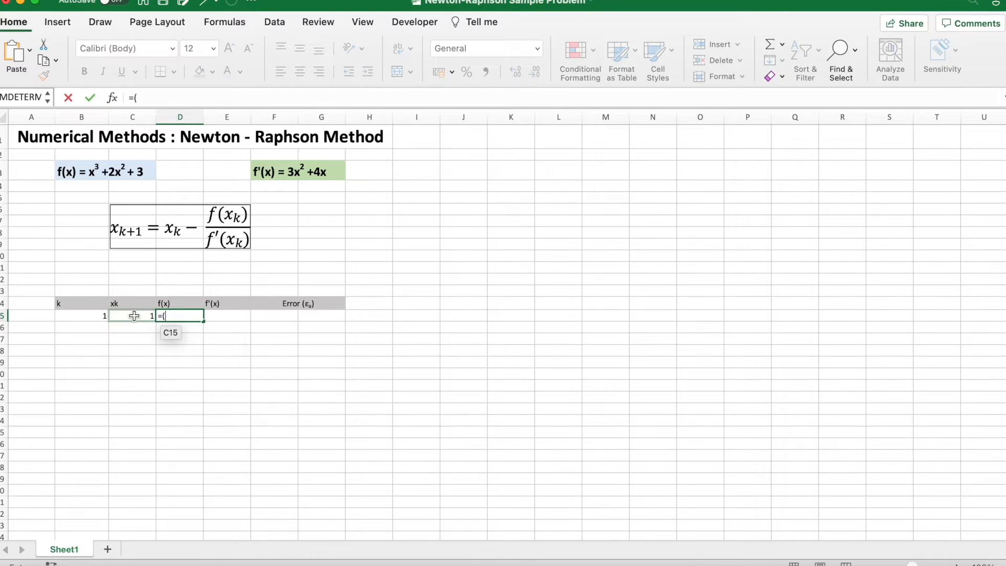
click(134, 316)
text())
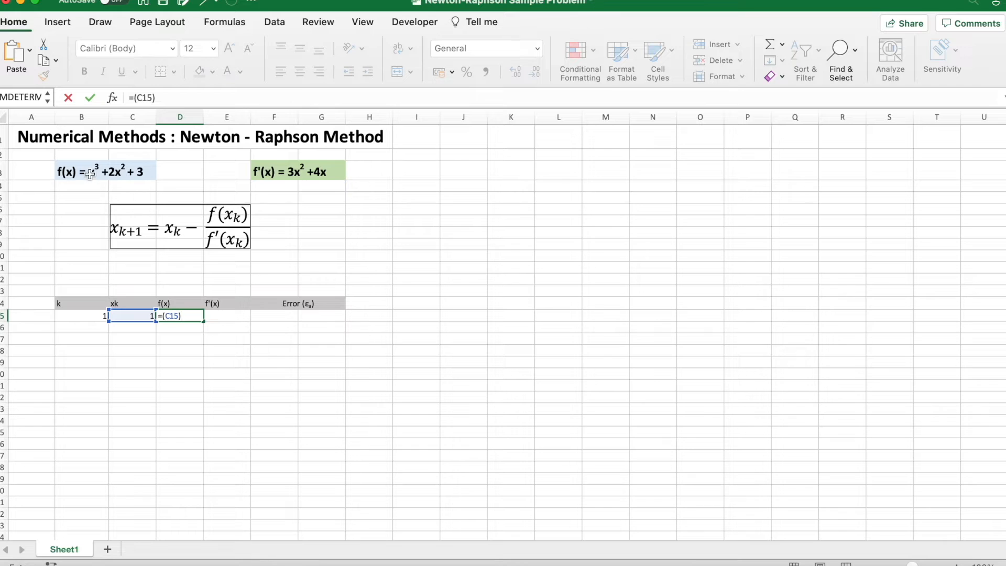
text(^3+2*()
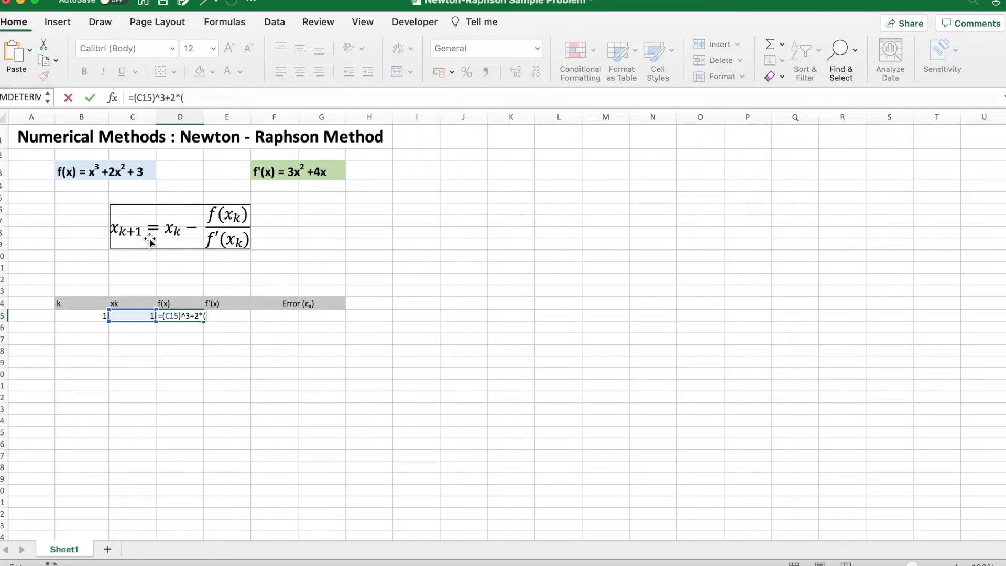
click(129, 319)
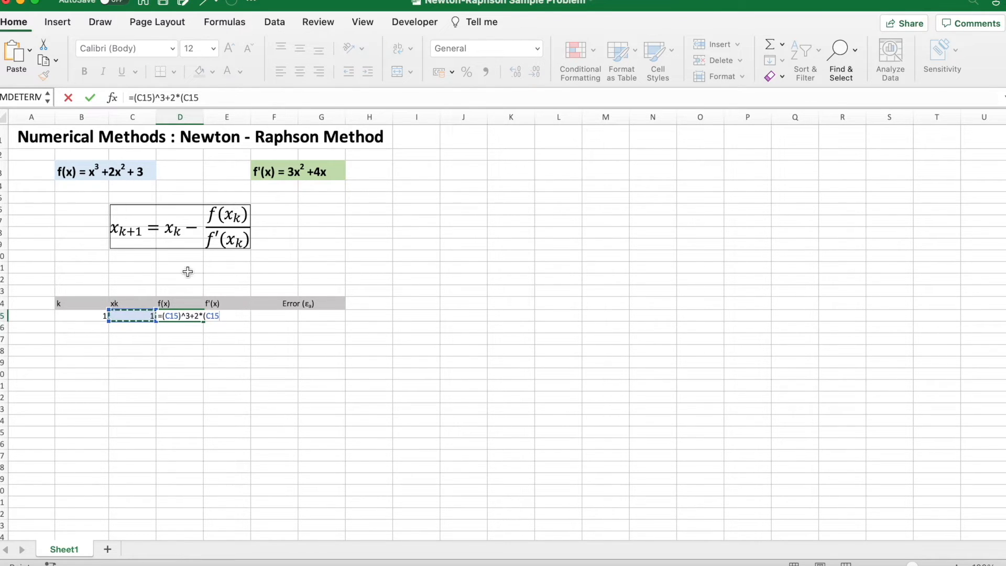
text()^2+3)
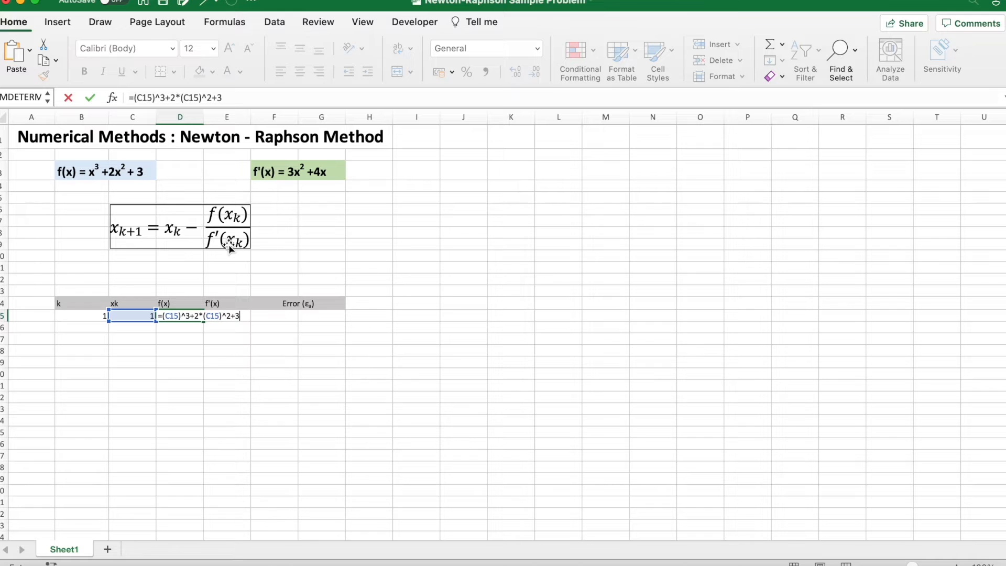
key(Return)
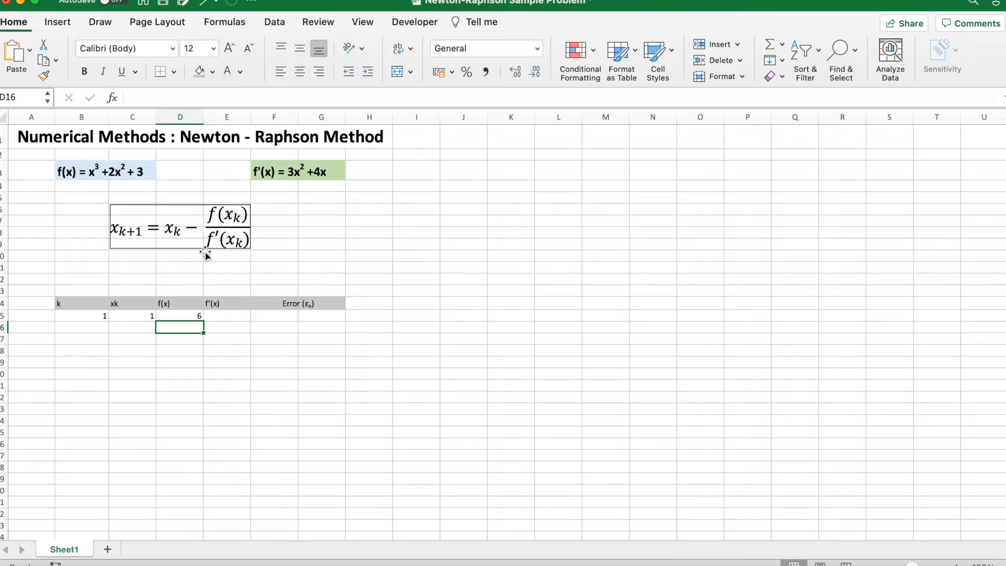
Enter the derivative formula =3*(C15)^2+4*(C15) in E15
click(221, 315)
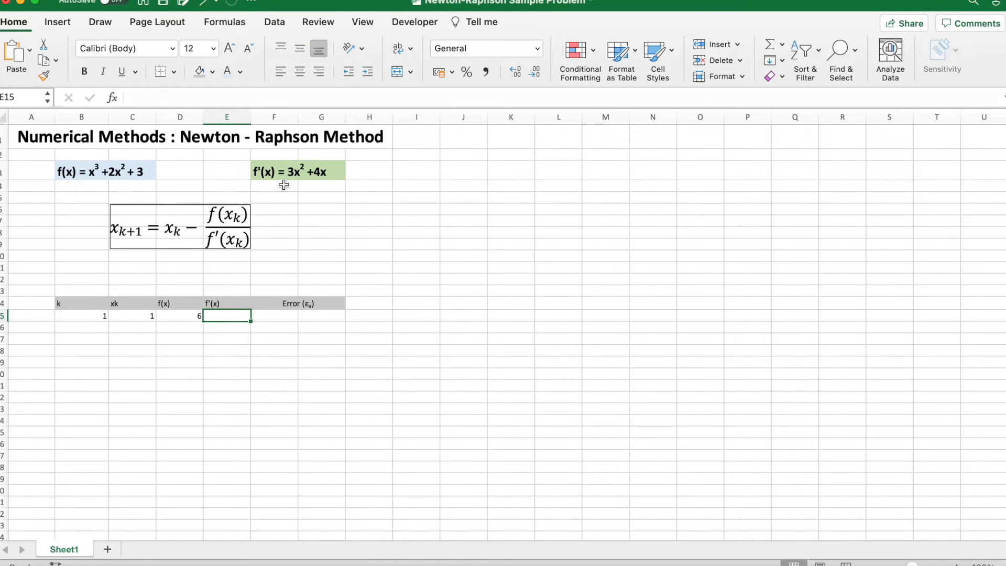
text(=)
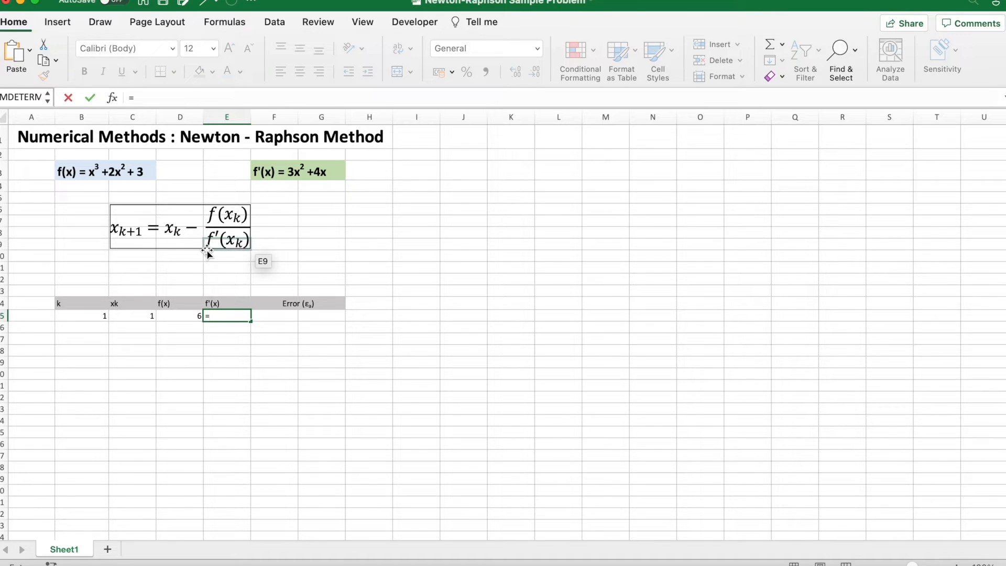
text(3*()
click(141, 316)
text()^2+4*)
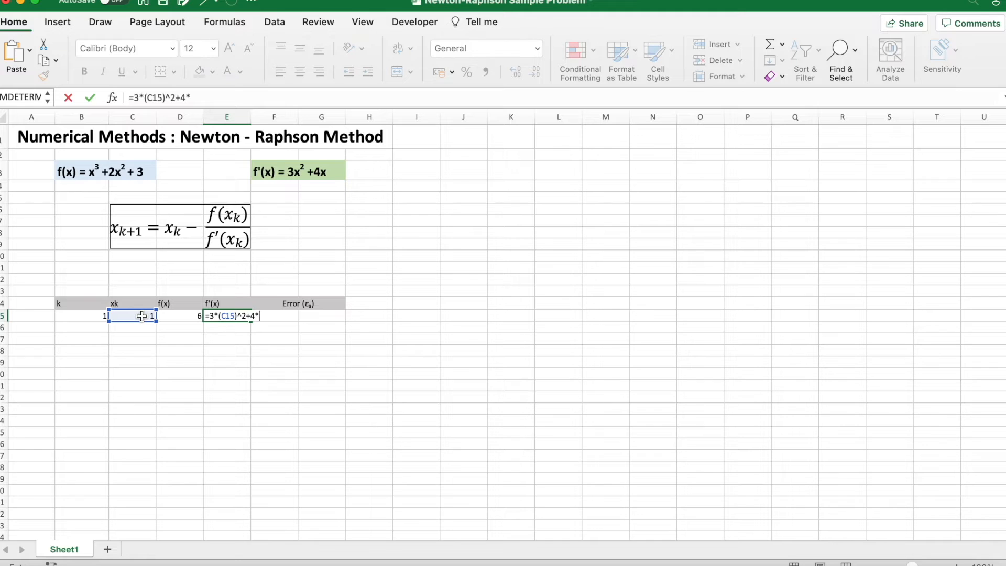
text(()
click(133, 315)
text())
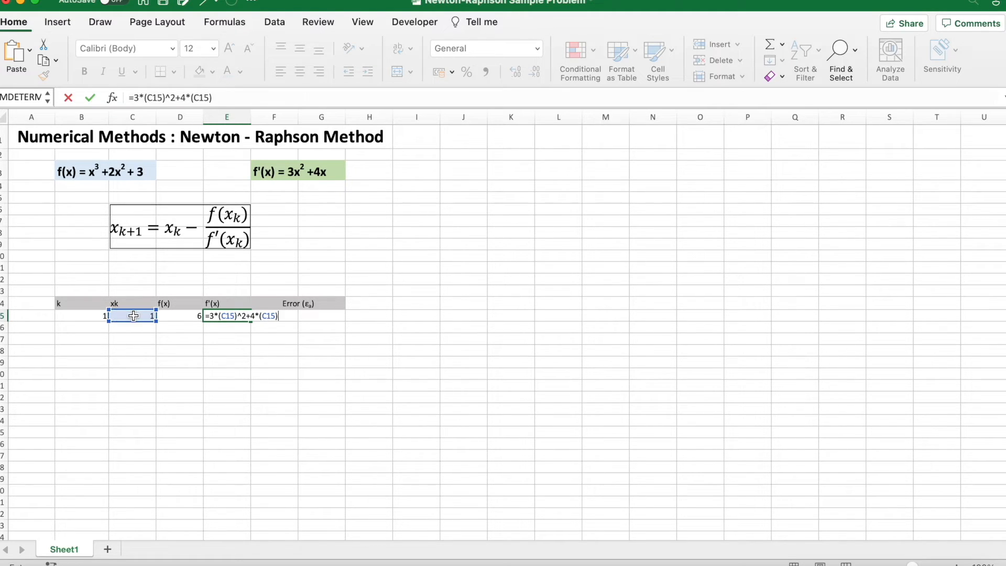
key(Return)
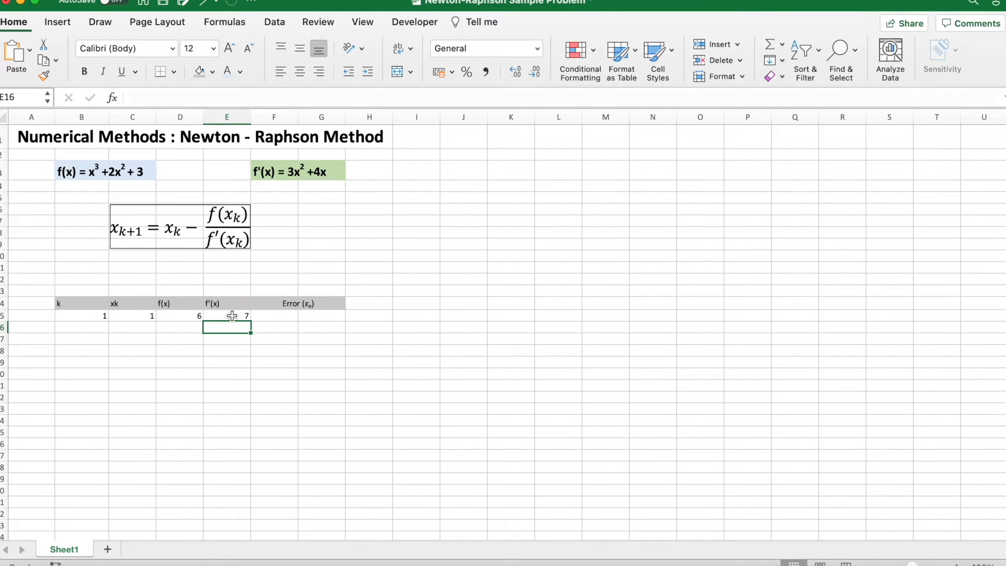
Merge and center F15:G15 and enter a dash as the first iteration's error
click(185, 314)
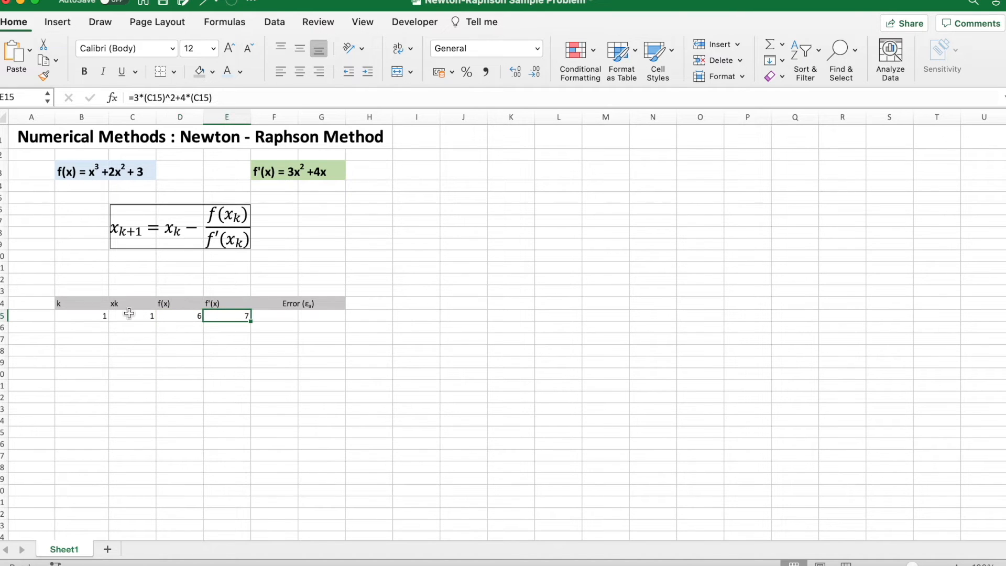
drag(296, 320, 318, 318)
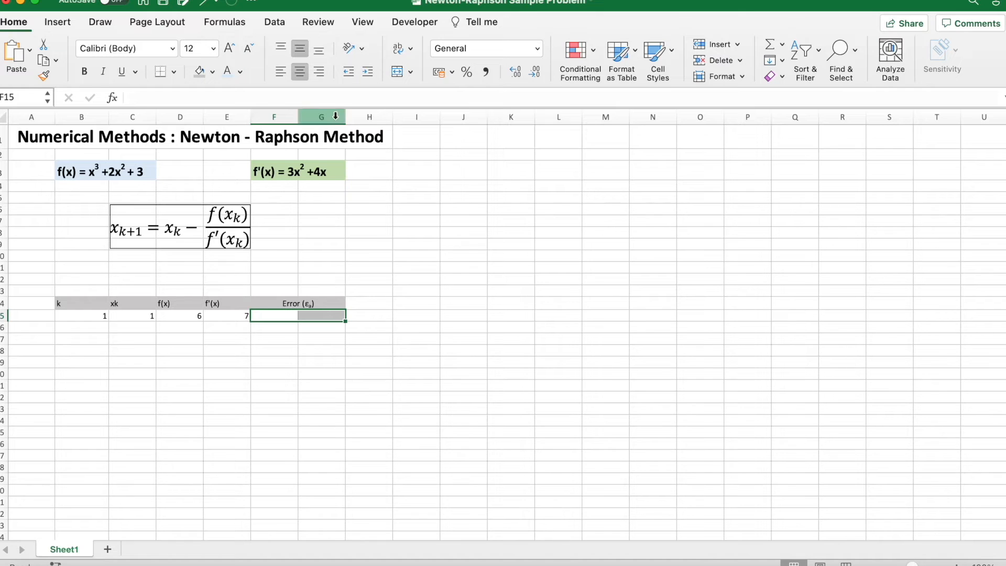
click(396, 72)
text(-)
key(Return)
Enter 2 as the second iteration number in B16
click(98, 330)
text(2)
key(Return)
Enter the Newton-Raphson update formula =C15-(D15/E15) in C16 for the second iteration's xk
key(Up)
key(Right)
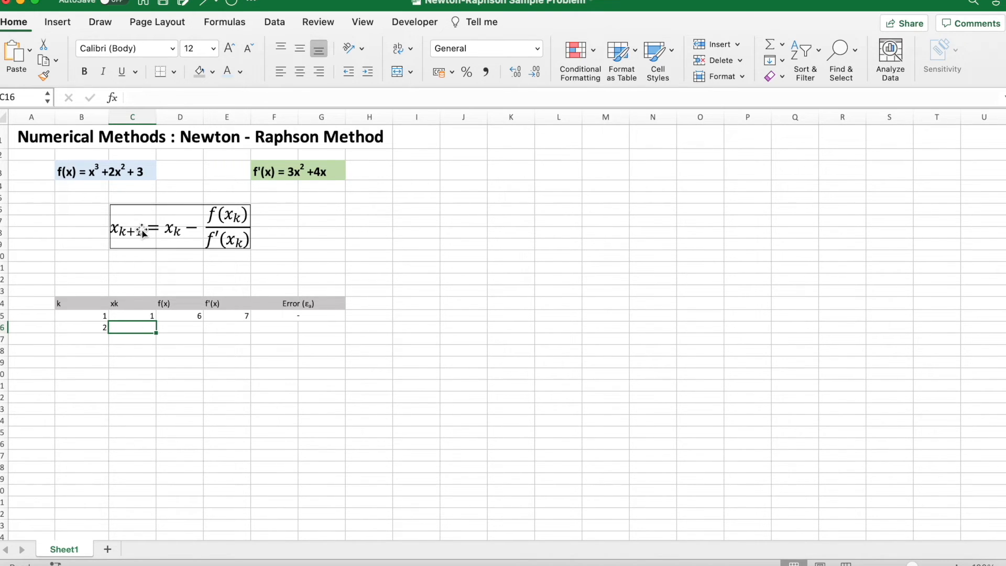
click(136, 316)
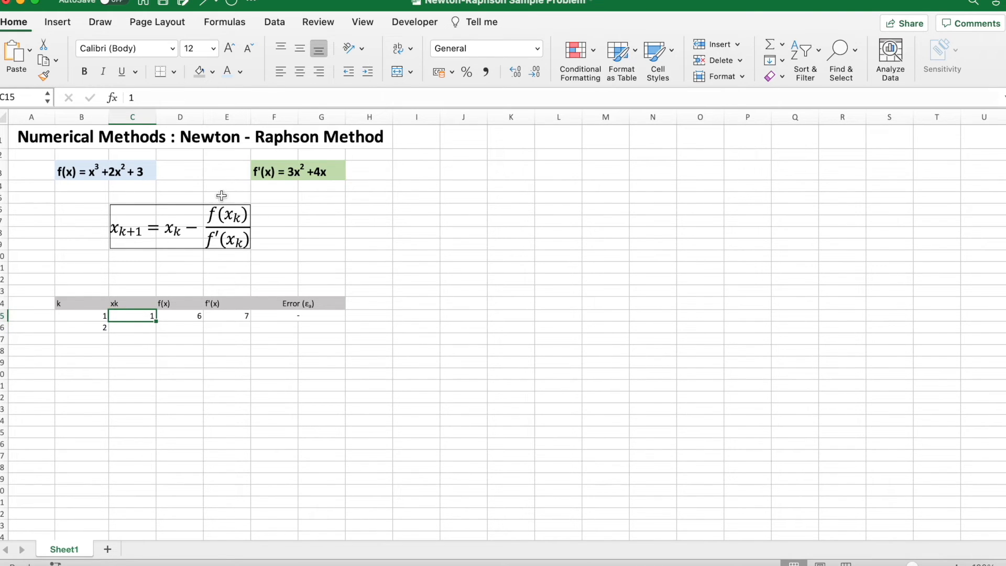
click(181, 316)
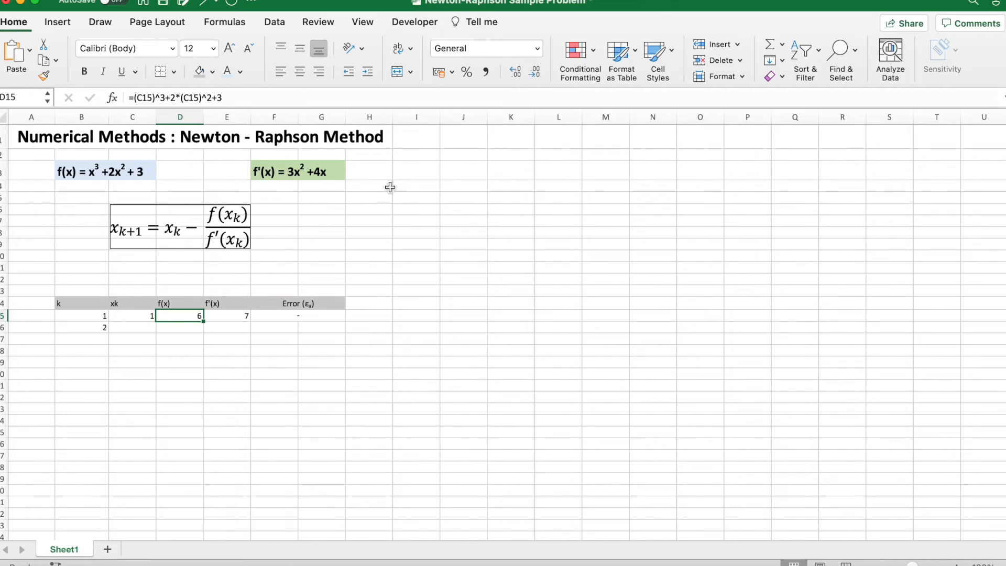
click(236, 317)
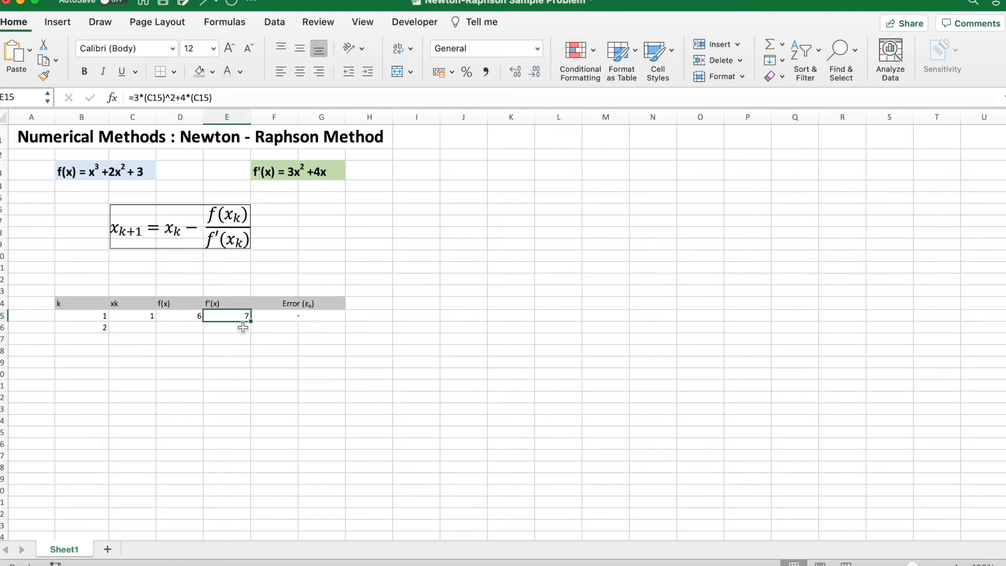
click(151, 328)
text(=)
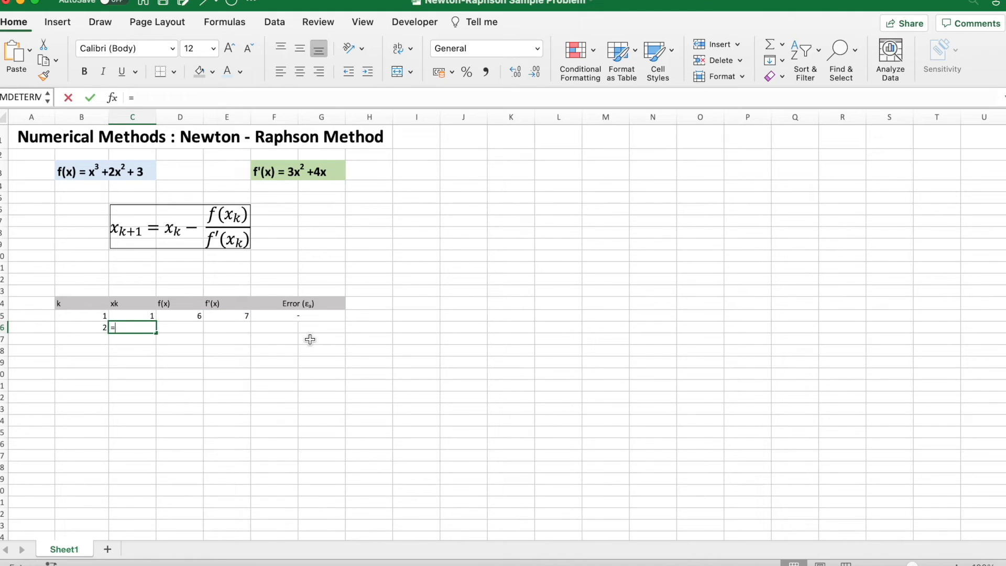
click(141, 317)
text(-)
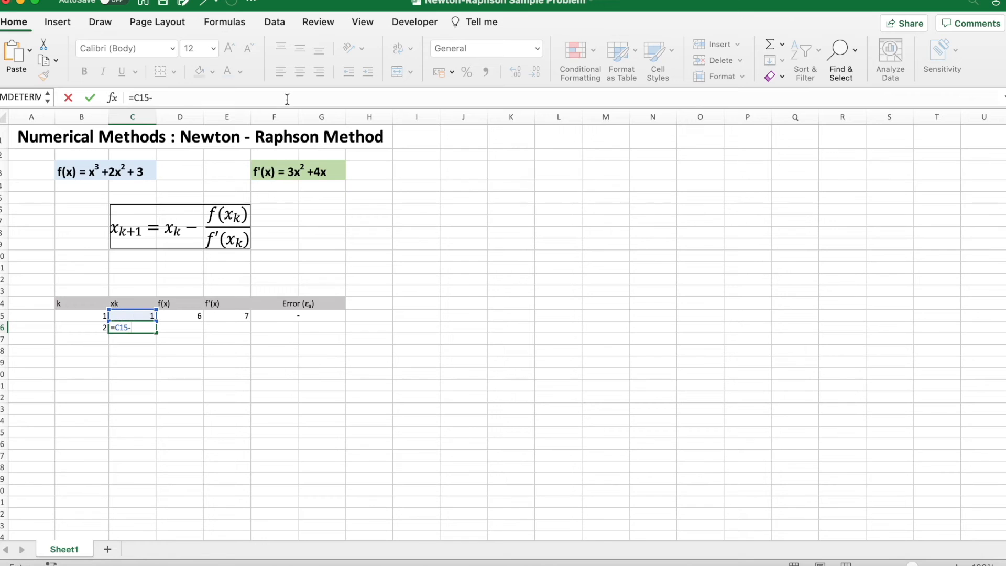
text(()
click(187, 317)
text(/)
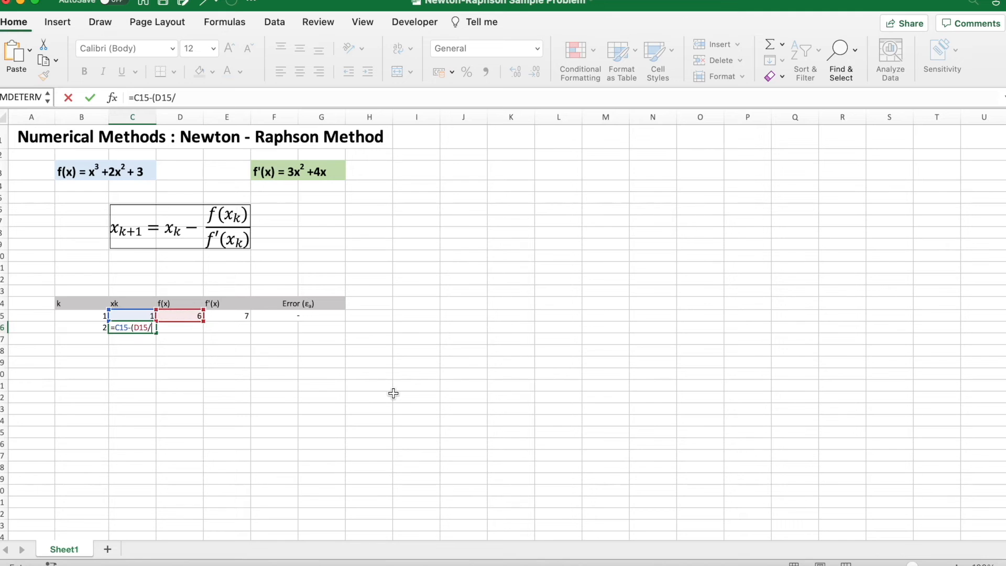
click(241, 314)
text())
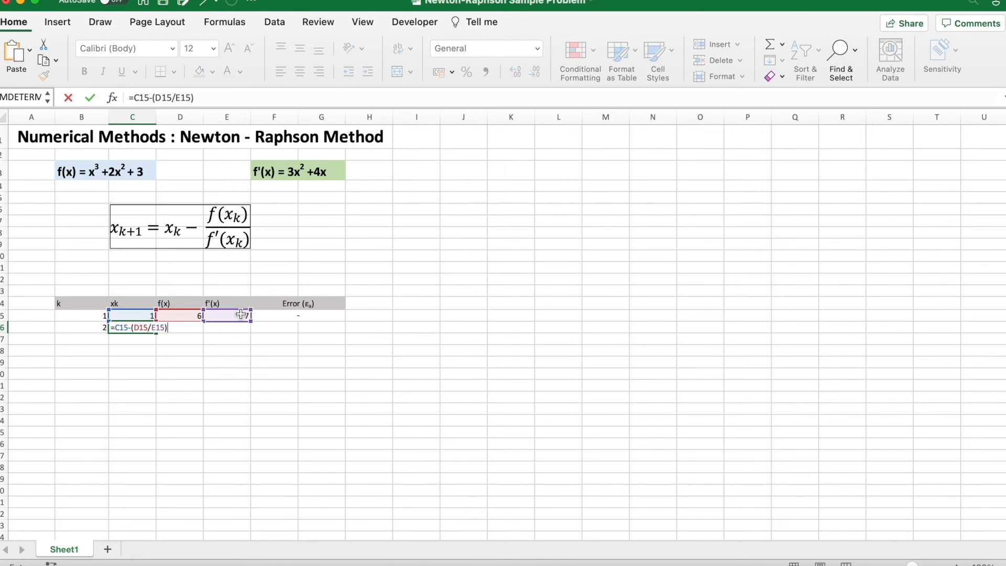
key(Return)
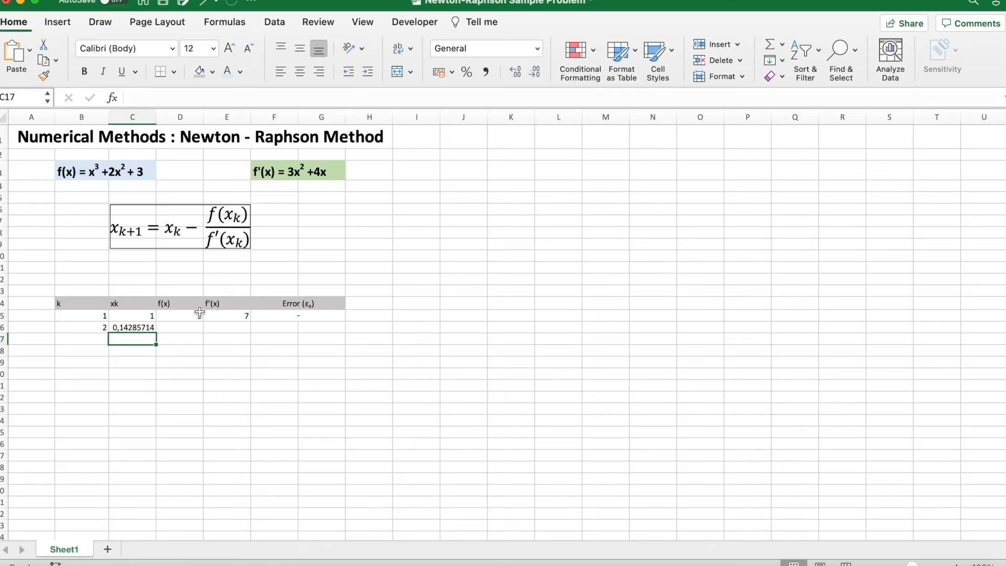
Fill the f(x) and f'(x) formulas in D15 and E15 down to row 16
click(181, 314)
drag(202, 325, 251, 336)
click(241, 314)
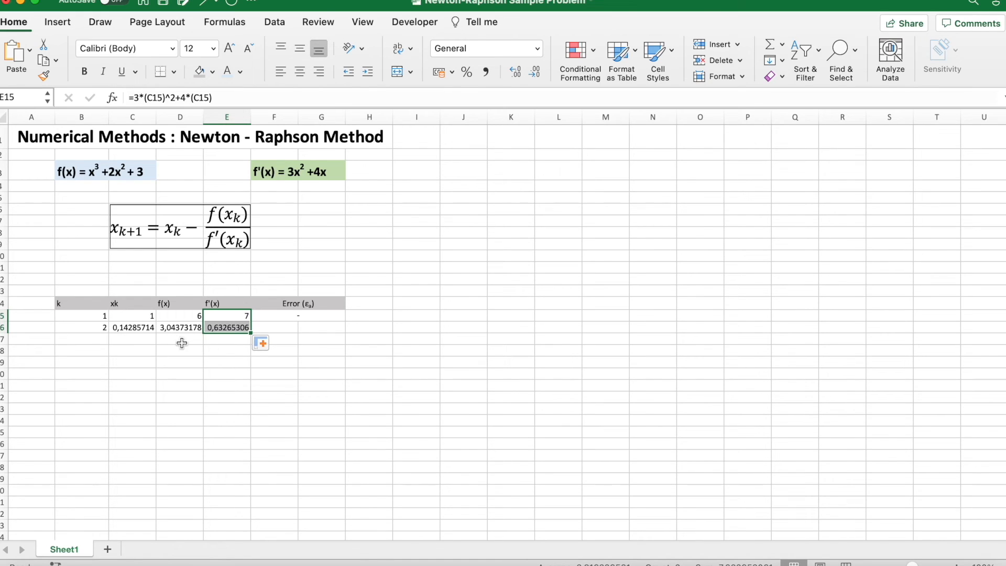
Merge and center F16:G16 and enter the error formula =ABS(C16-C15) in it
click(270, 326)
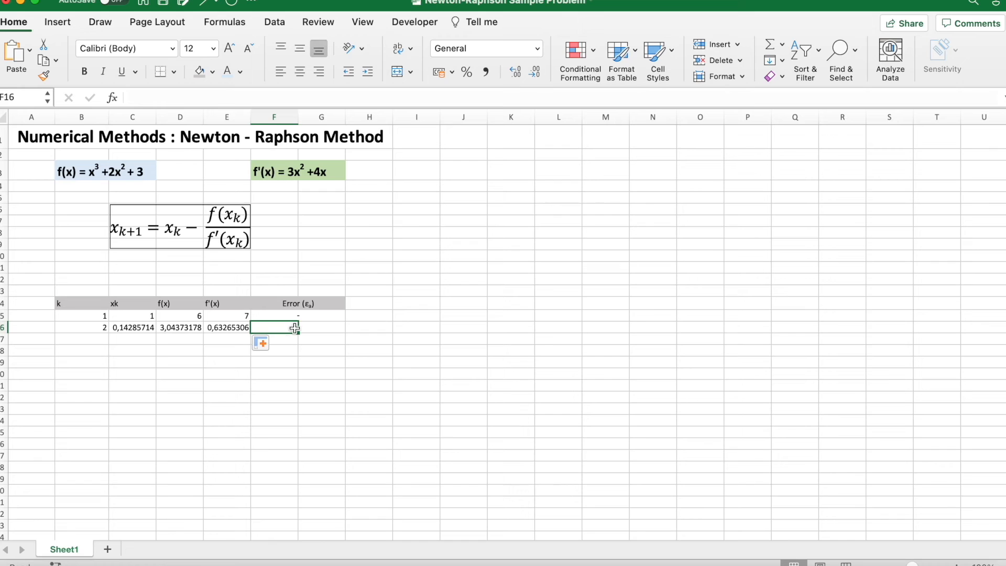
drag(295, 328, 323, 329)
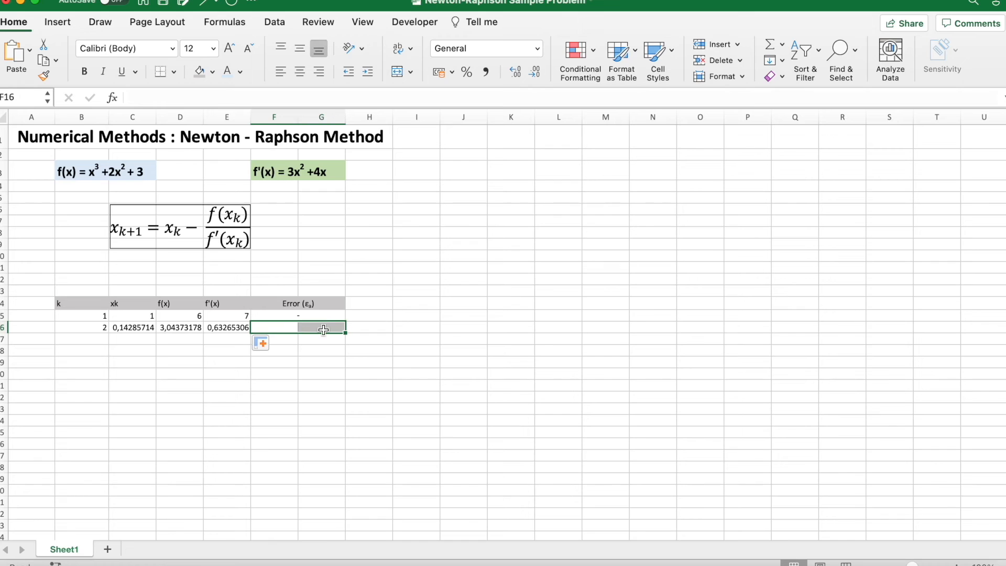
click(394, 71)
text(=)
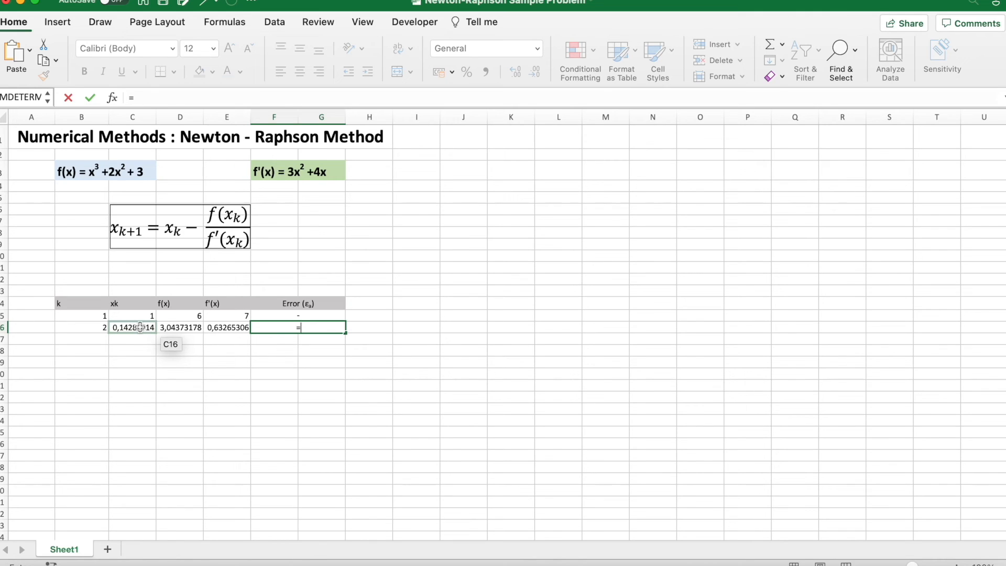
text(abs)
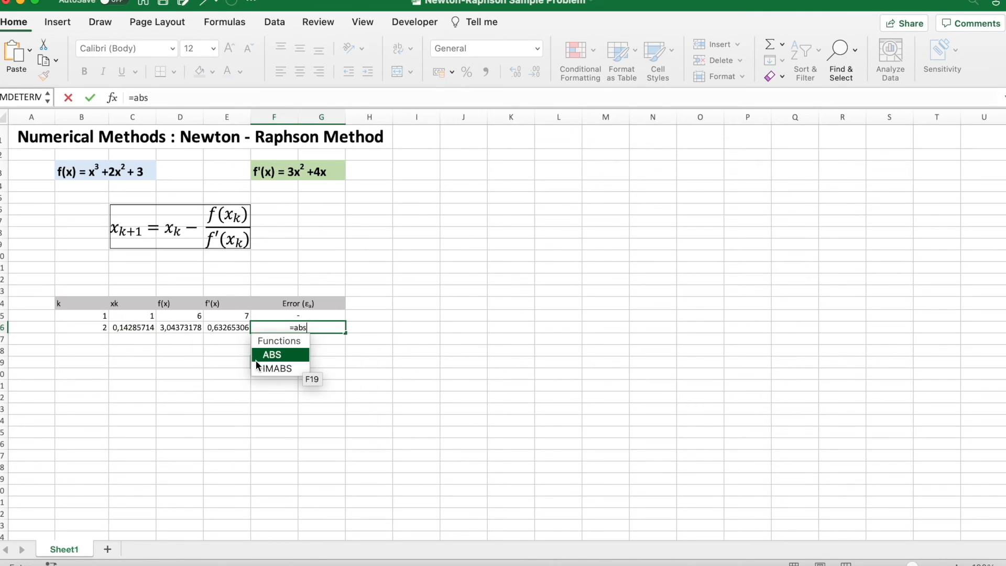
key(Tab)
click(141, 328)
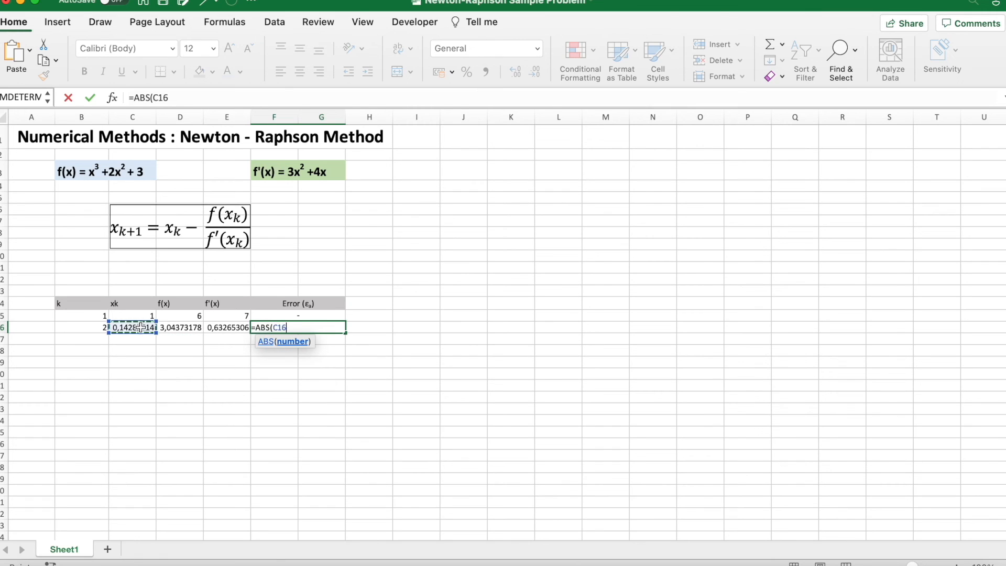
text(-)
click(143, 315)
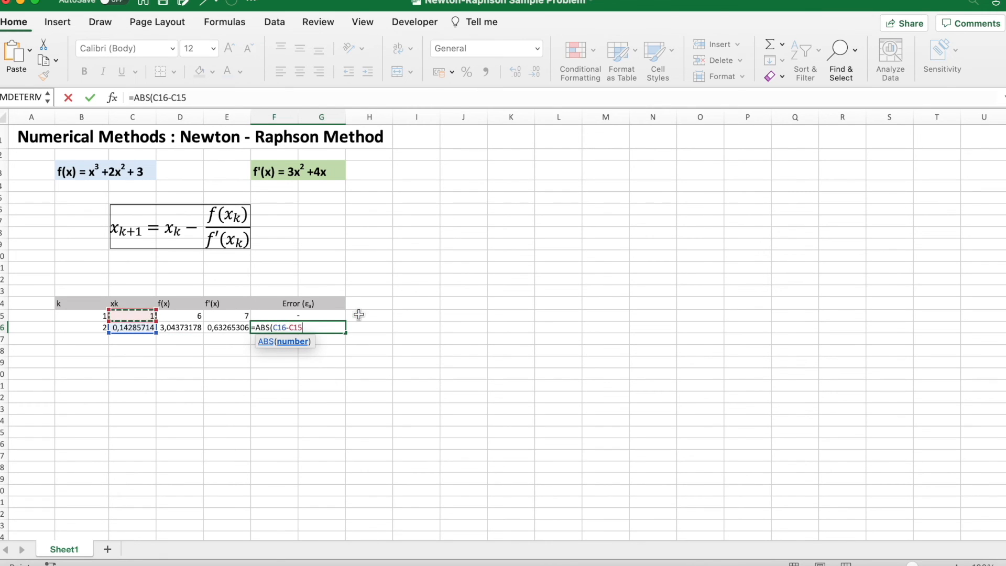
text())
key(Return)
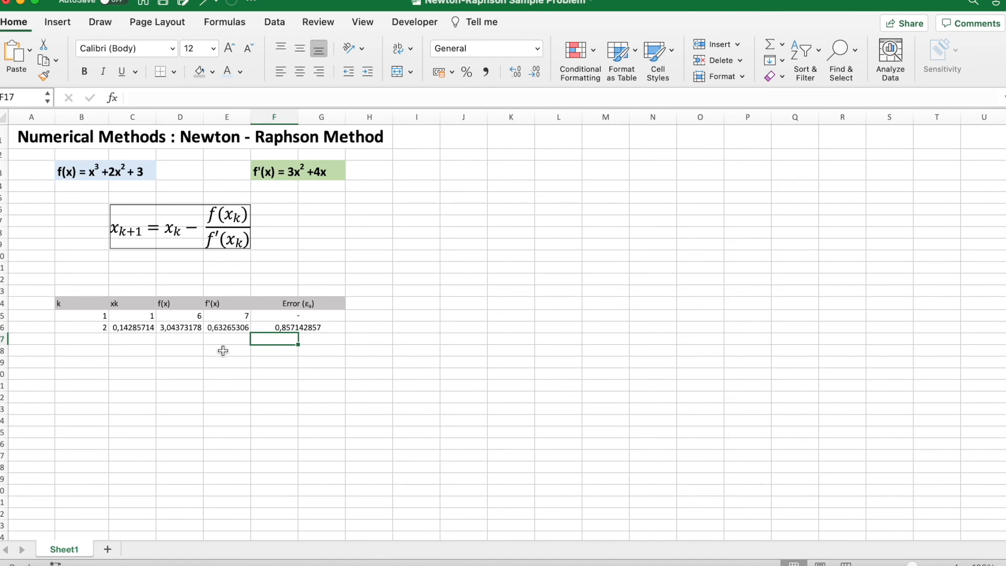
Fill the second iteration's row B16:G16 down through row 26 to extend the table to iteration 12
drag(91, 326, 322, 450)
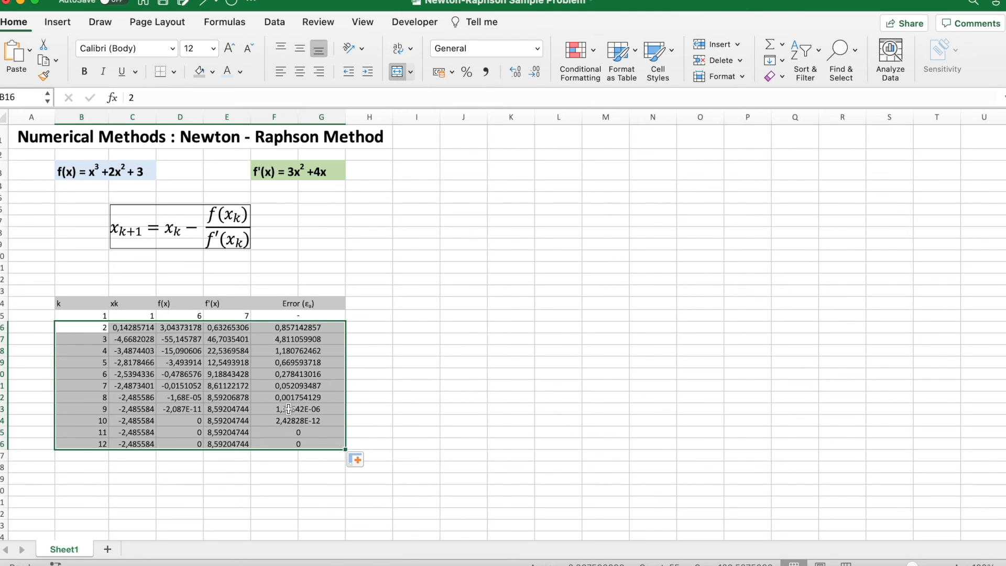
click(232, 401)
Highlight the iteration 8 row, B22:G22, with a light gold fill color
drag(89, 401, 303, 399)
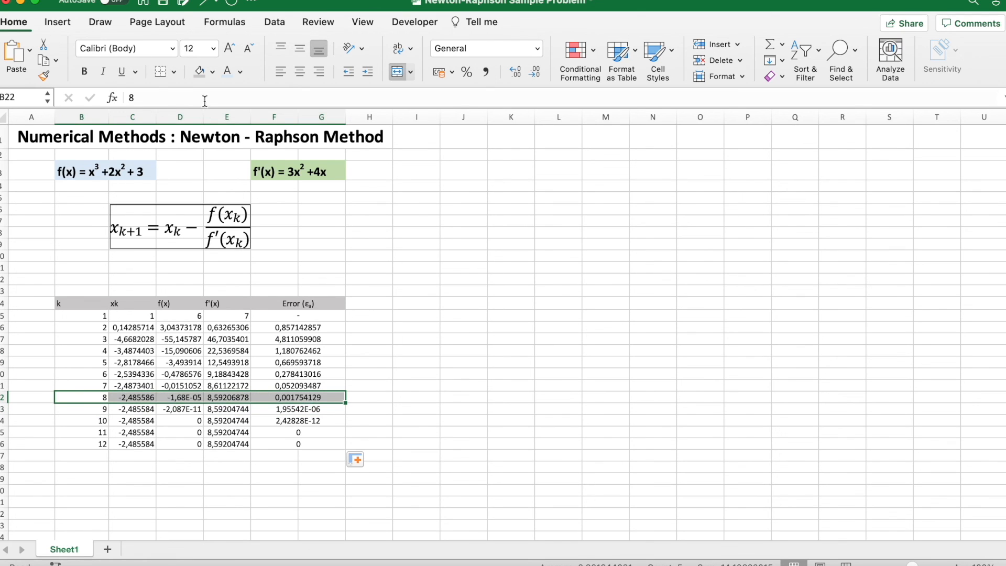
click(212, 72)
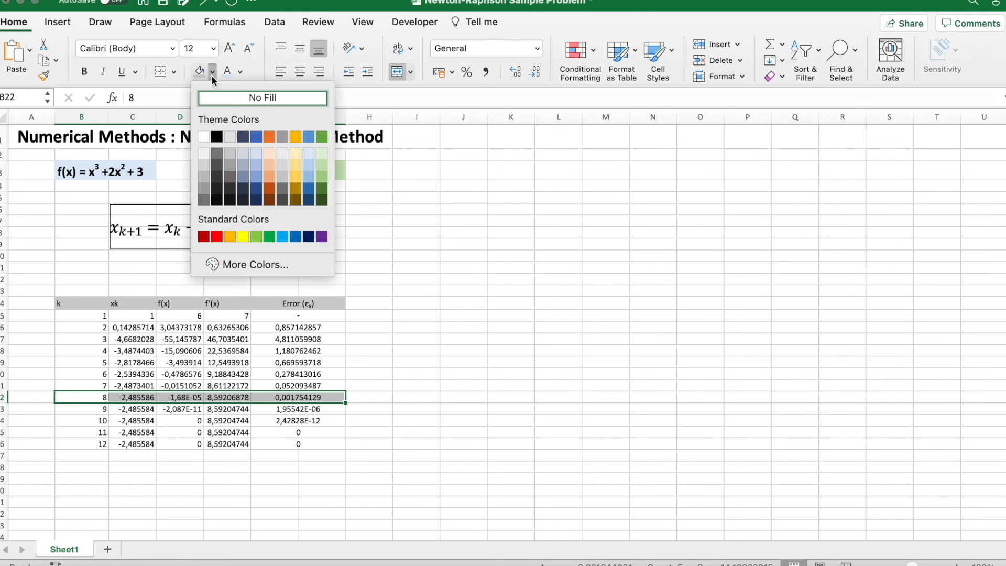
click(294, 167)
click(463, 327)
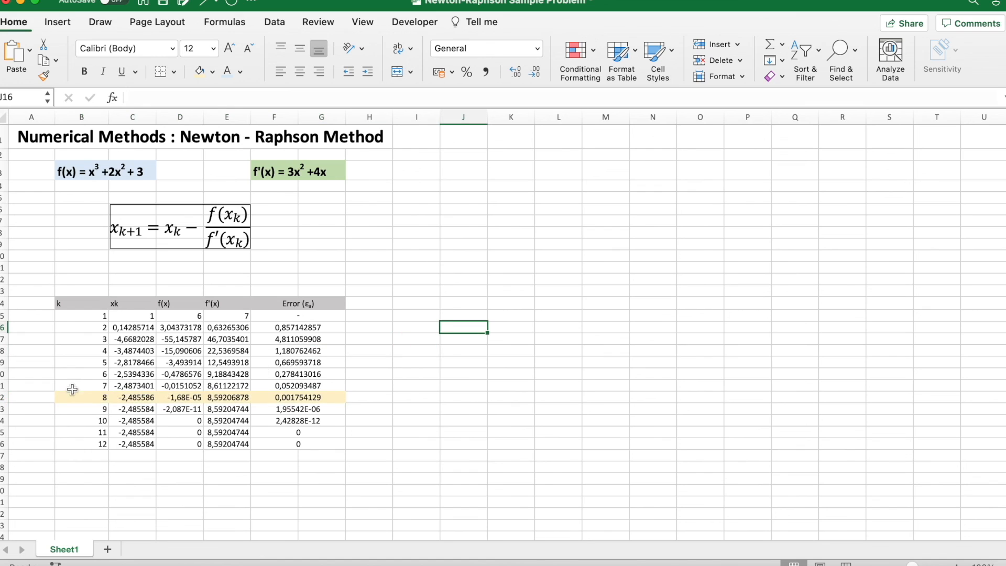